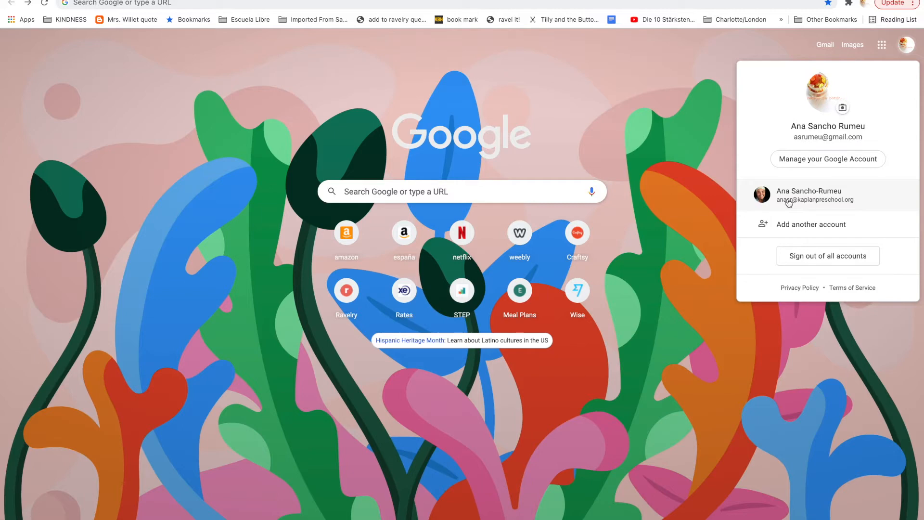
- Switch Chrome to the second, school Google account and open its Google Drive
left_click(787, 198)
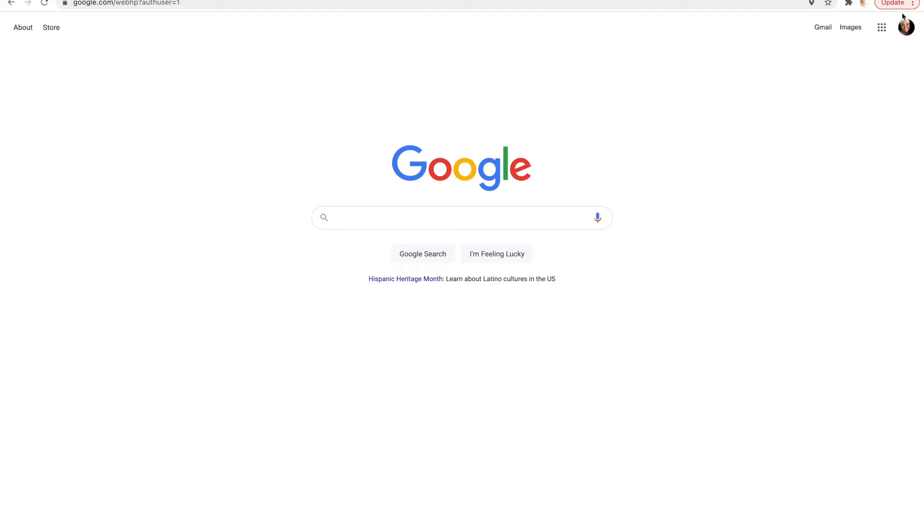
left_click(882, 28)
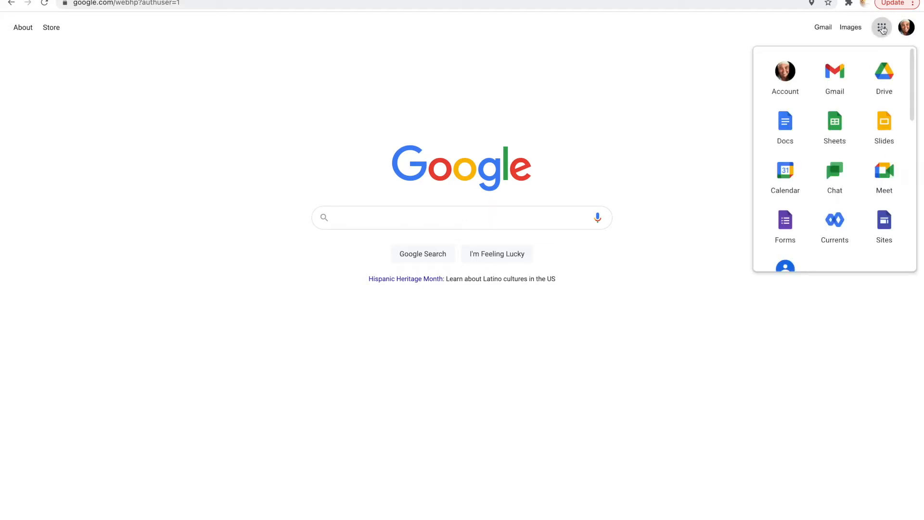
left_click(885, 76)
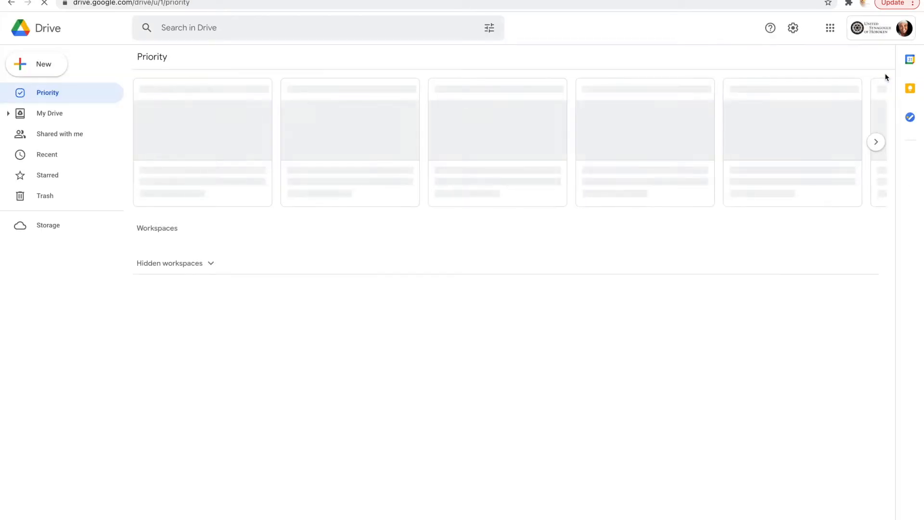
- Start a new Google Sheets spreadsheet from a template using Drive's New menu
left_click(49, 68)
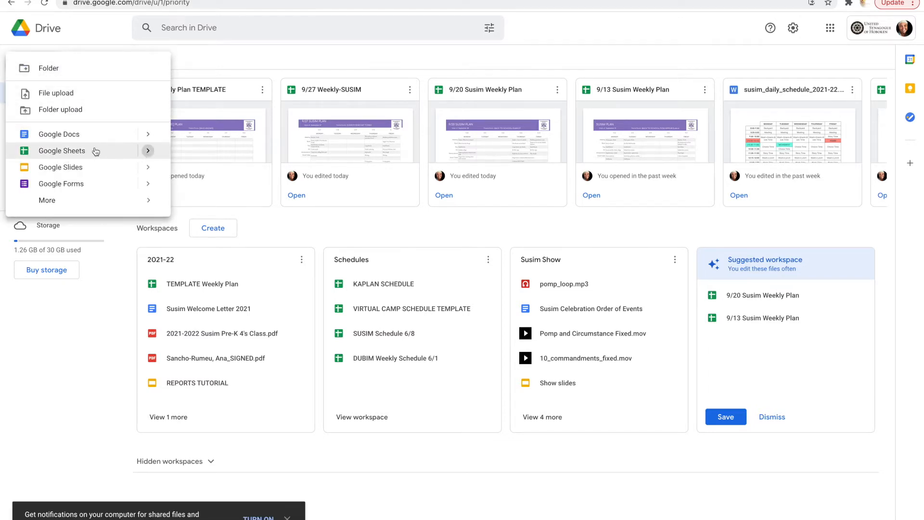
left_click(147, 151)
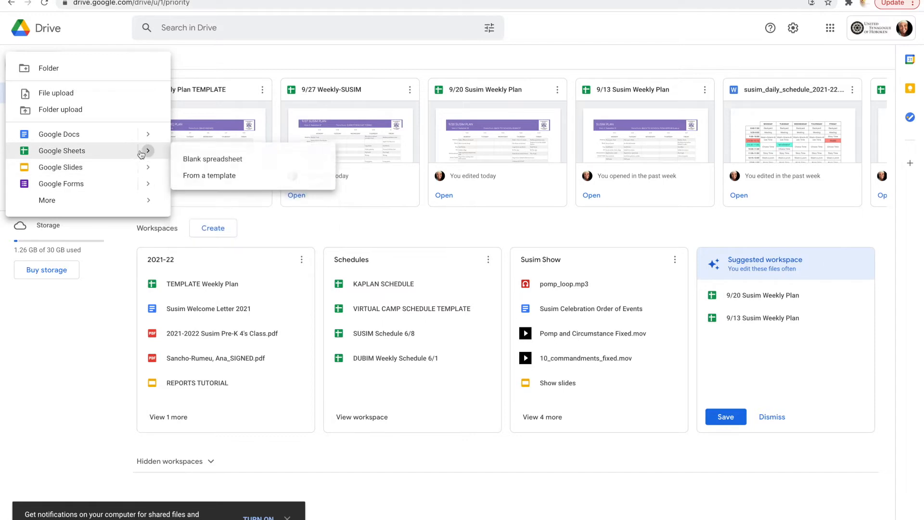
left_click(211, 179)
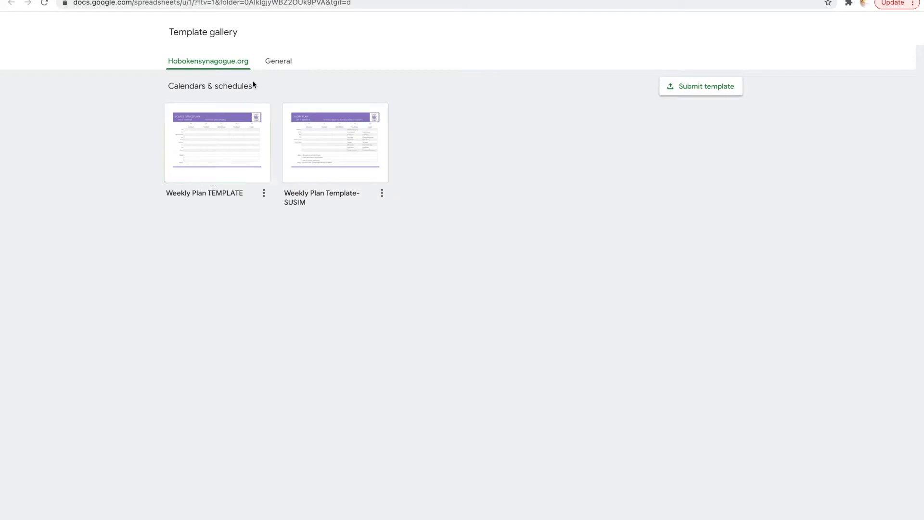
- Browse the General templates, then create a spreadsheet from the organisation's Weekly Plan TEMPLATE
left_click(281, 61)
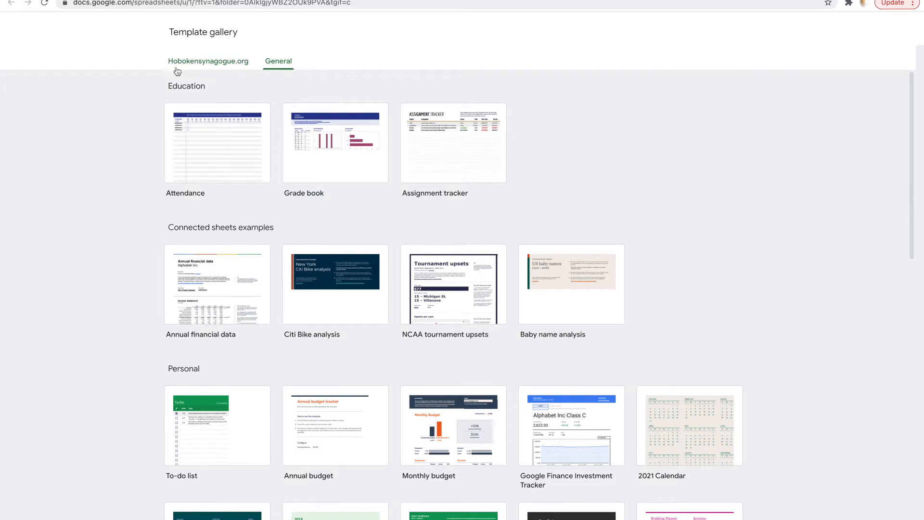
left_click(203, 62)
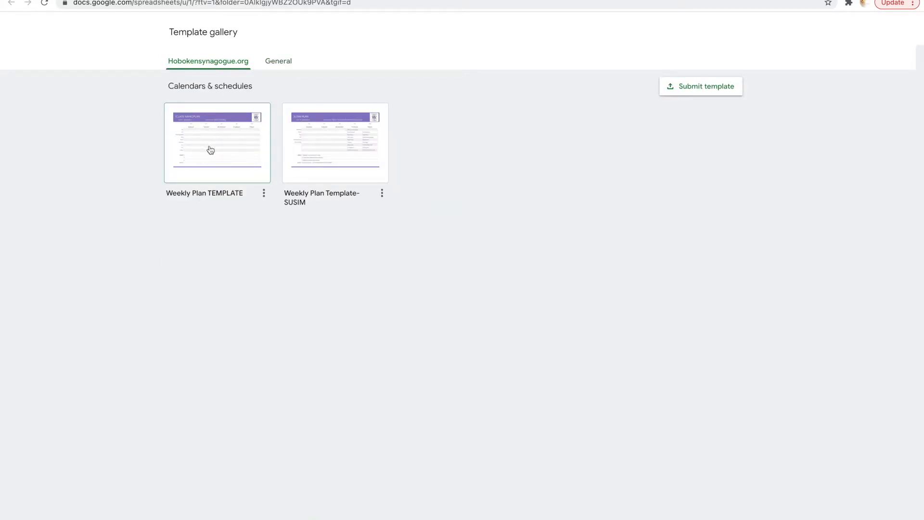
left_click(210, 150)
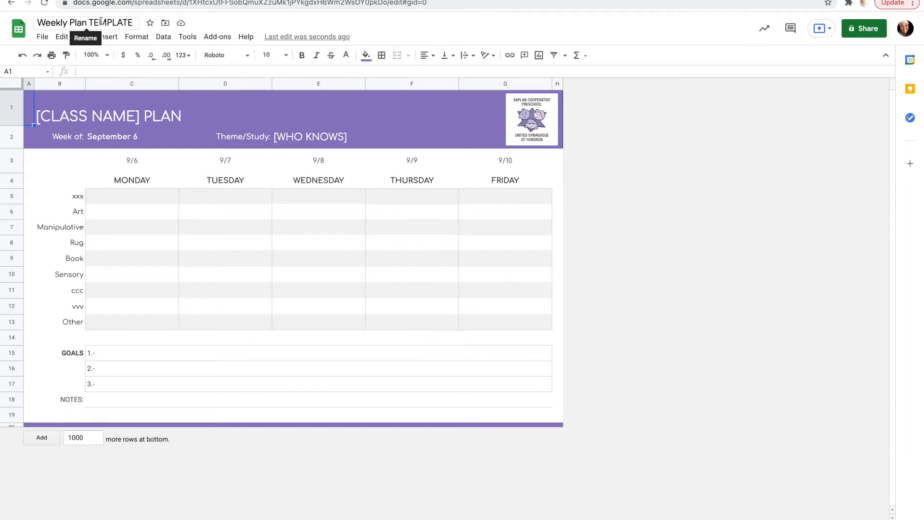
- Rename the spreadsheet from 'Weekly Plan TEMPLATE' to '9/27 Weekly Plan SUSIM'
left_click(38, 23)
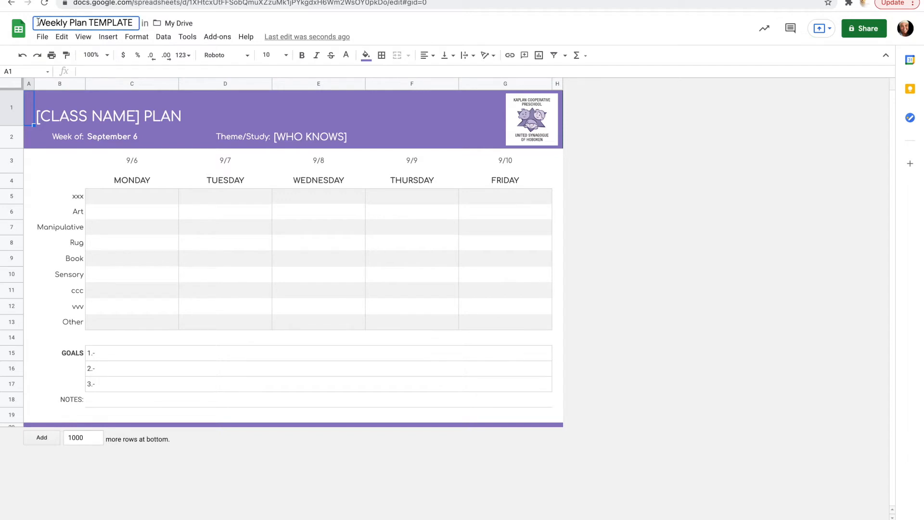
type("9/")
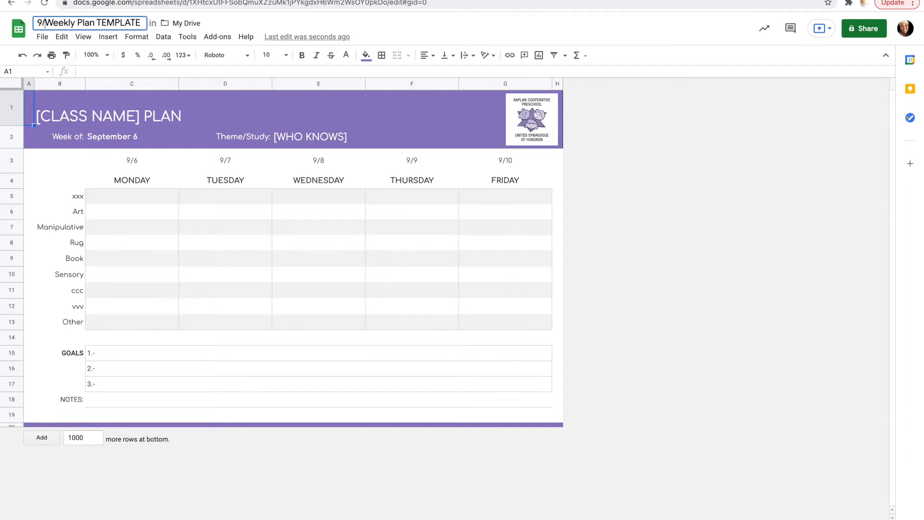
type("27")
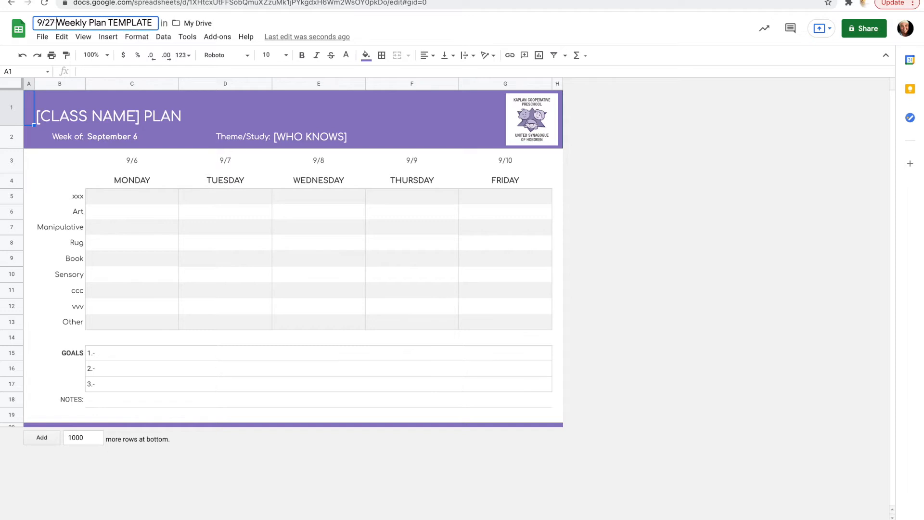
triple_click(121, 21)
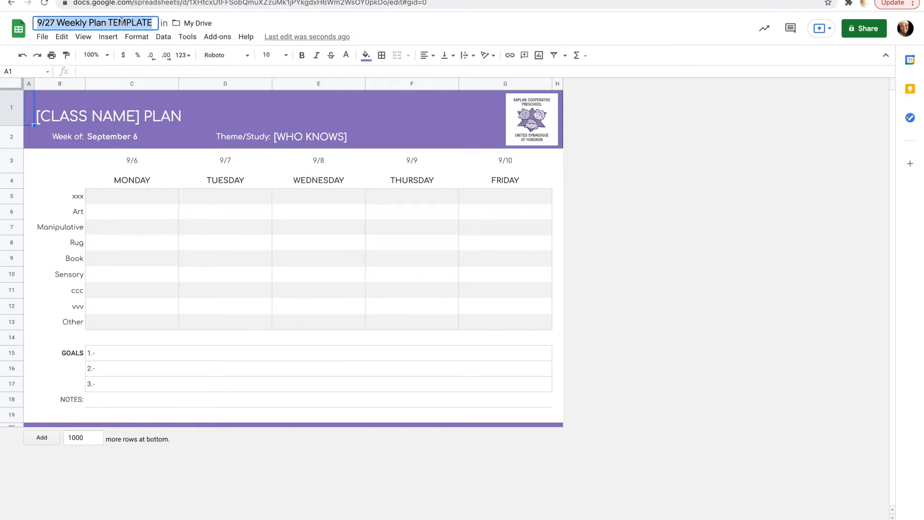
triple_click(122, 22)
left_click(122, 21)
double_click(122, 22)
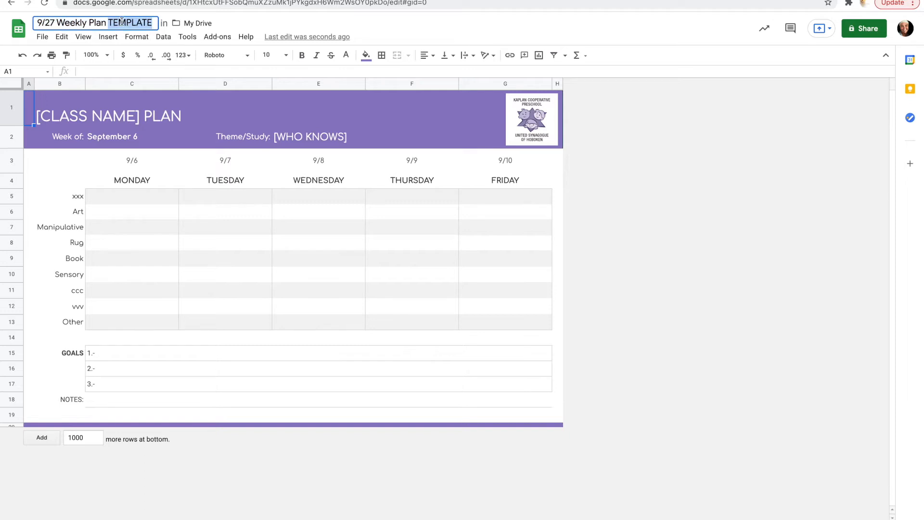
type("SUSIM")
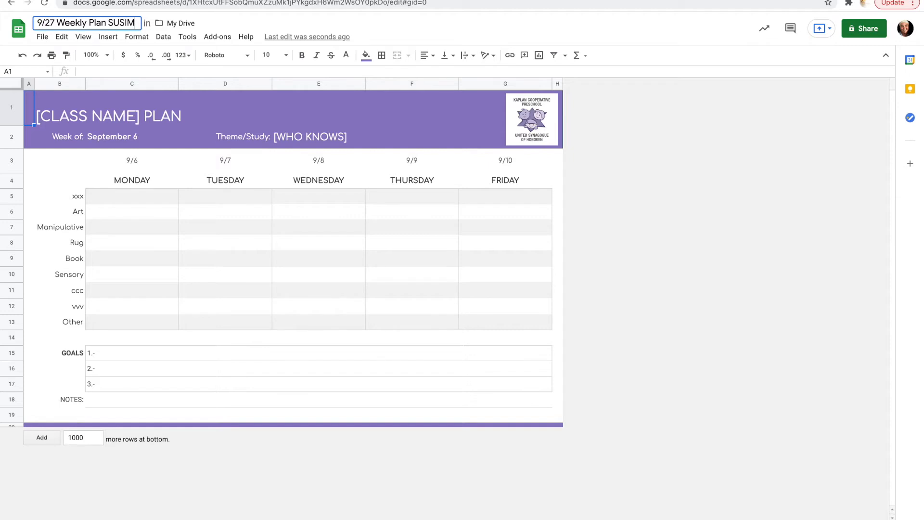
double_click(139, 116)
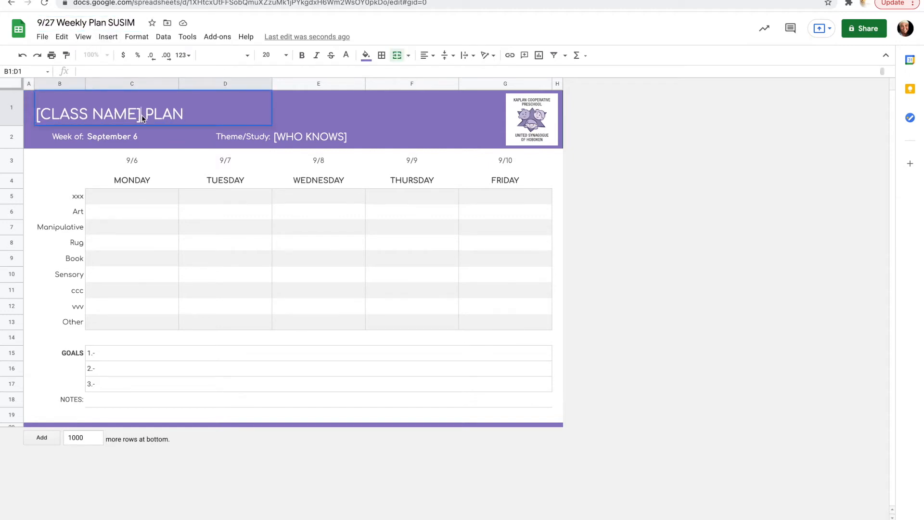
- Replace the [CLASS NAME] placeholder in the heading with SUSIM, making it 'SUSIM PLAN'
left_click_drag(144, 115, 37, 114)
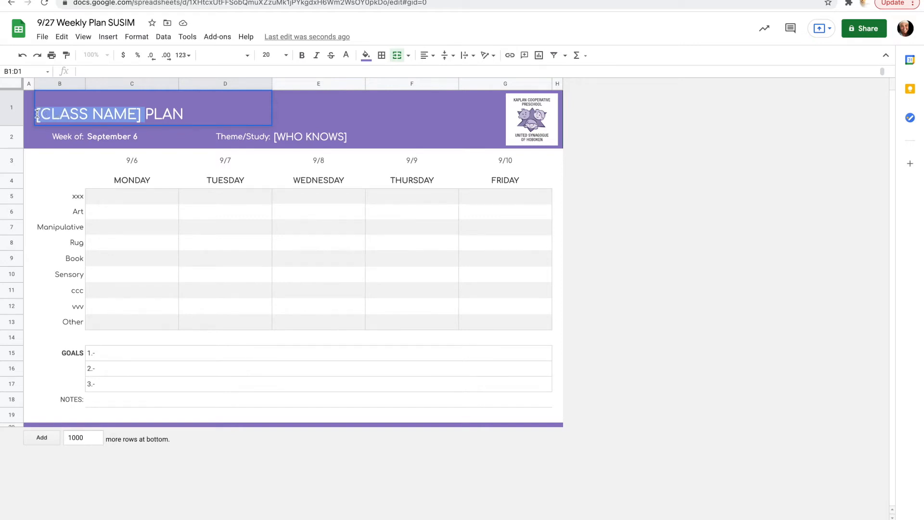
type("SUSIM N")
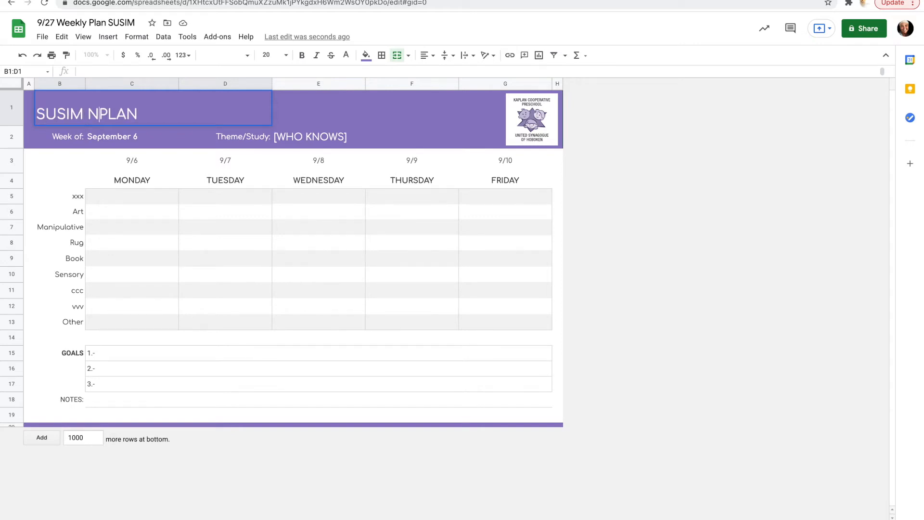
key("BackSpace")
key("BackSpace")
left_click(120, 139)
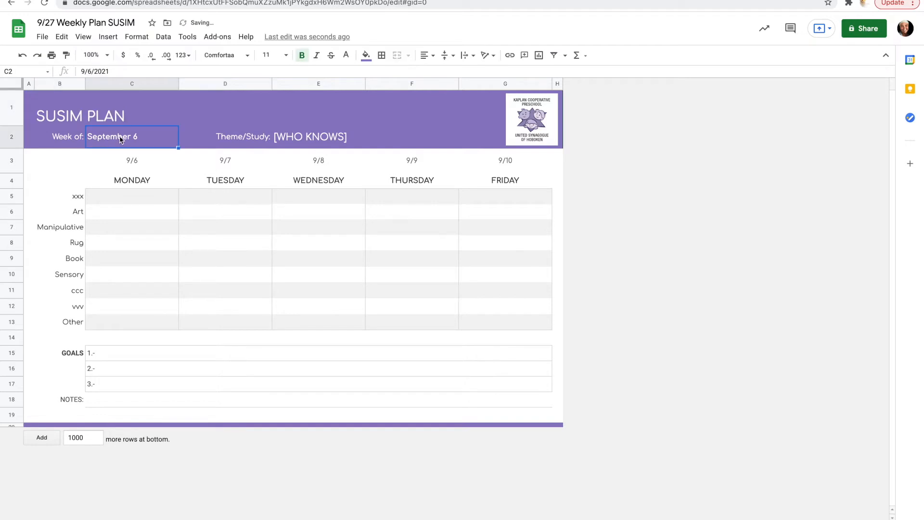
- Pick September 27 as the week-of date so the days run 9/27 to 10/1
double_click(121, 139)
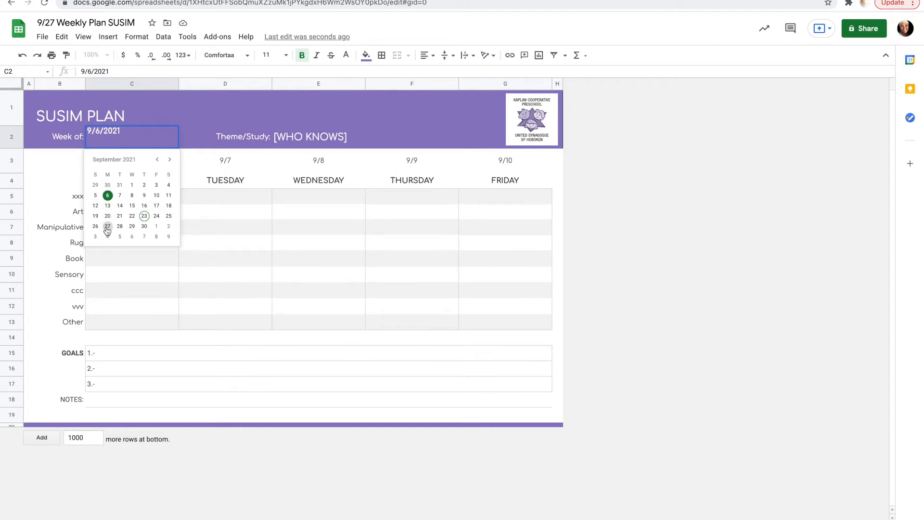
left_click(107, 227)
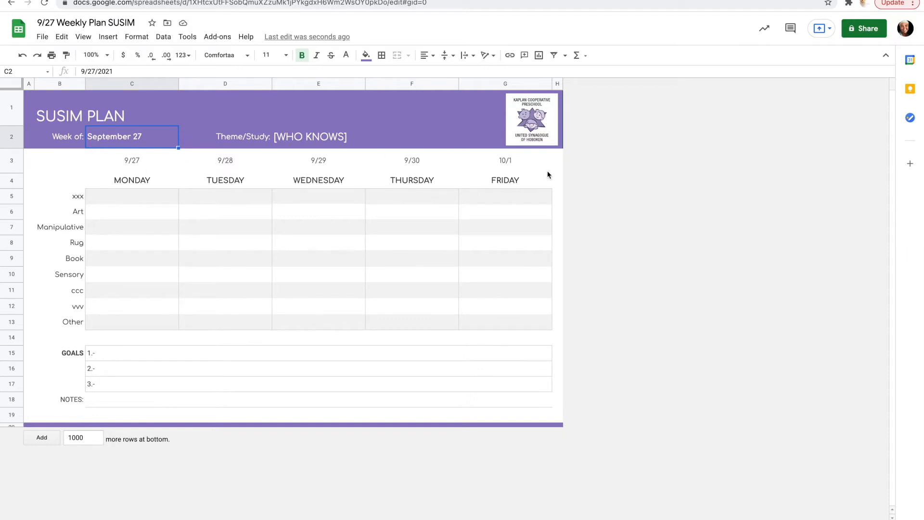
double_click(75, 195)
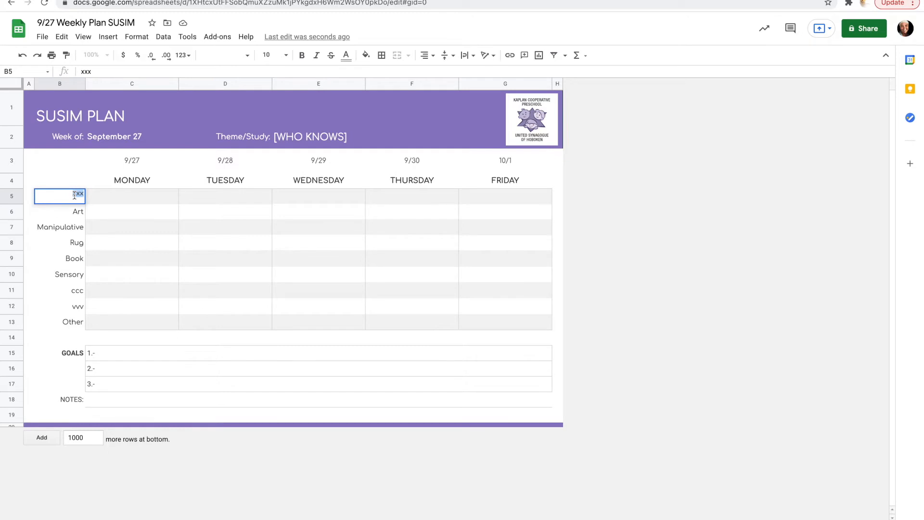
- Relabel the xxx activity row as 'Meeting'
type("MN")
key("BackSpace")
type("EE")
key("BackSpace")
key("BackSpace")
type("eeting")
- Replace the ccc label with 'Book' and clear the vvv label
double_click(74, 293)
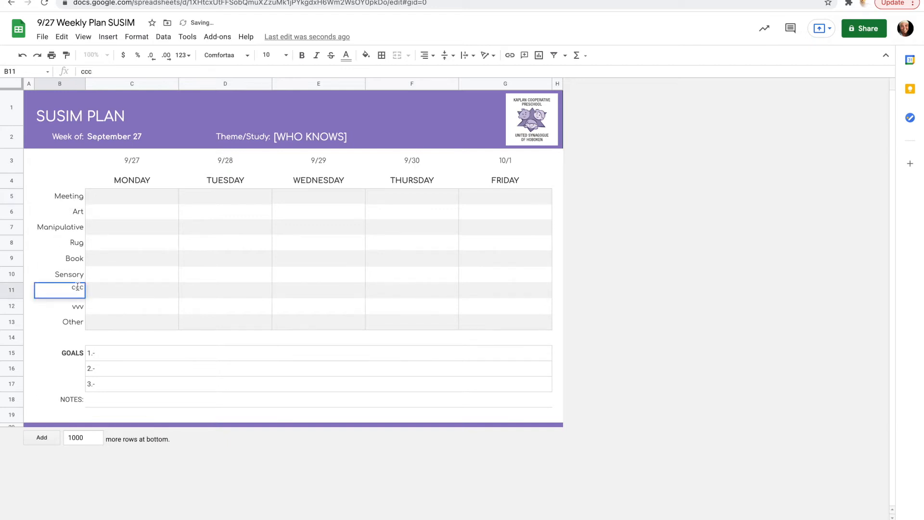
double_click(78, 287)
key("BackSpace")
type("Book")
double_click(77, 306)
double_click(77, 306)
key("BackSpace")
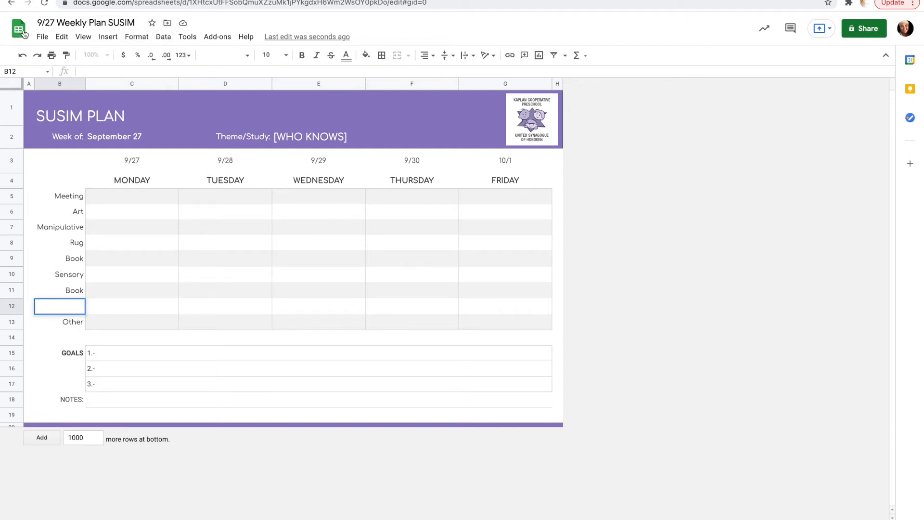
- From the spreadsheet's Move option, create a new folder named '2021/22 Weekly Plans-DAGIM'
left_click(167, 24)
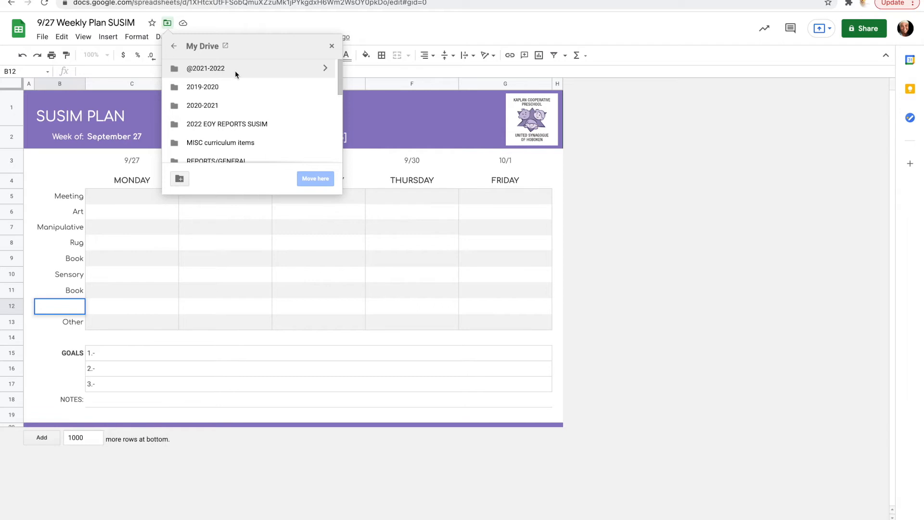
left_click(178, 179)
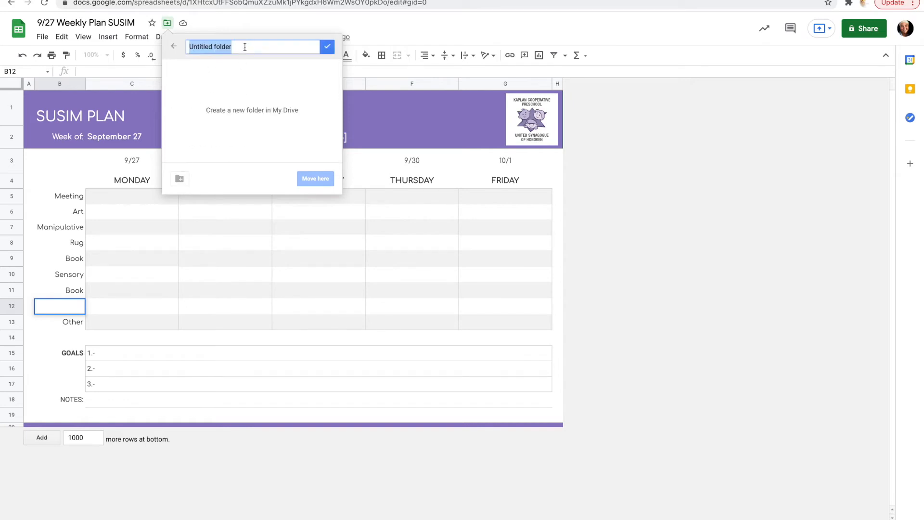
type("2021")
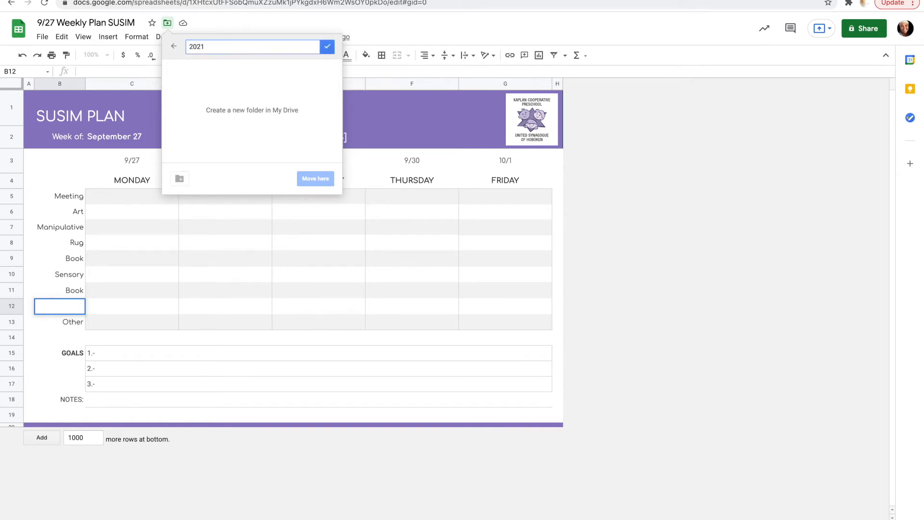
type("/22 Weekly Plans-DAGIM")
left_click(328, 46)
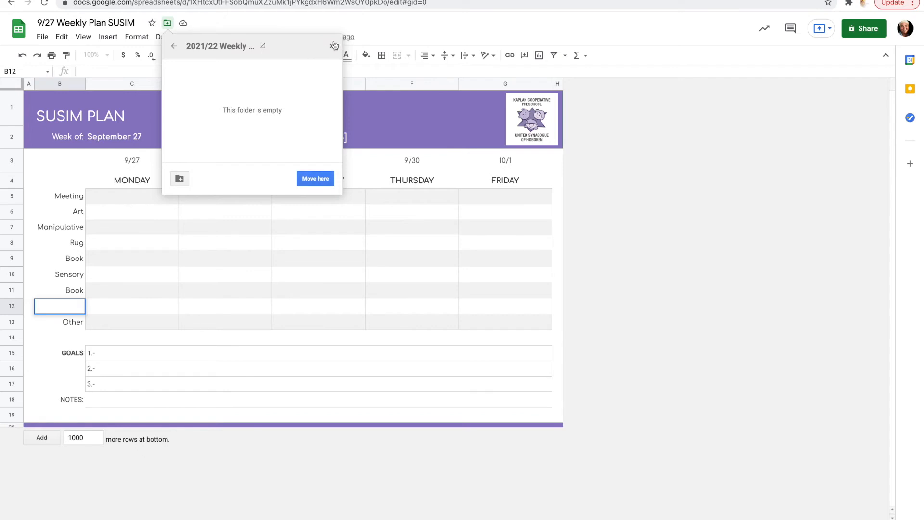
- Move the plan into the new folder, then select that folder in My Drive
left_click(315, 179)
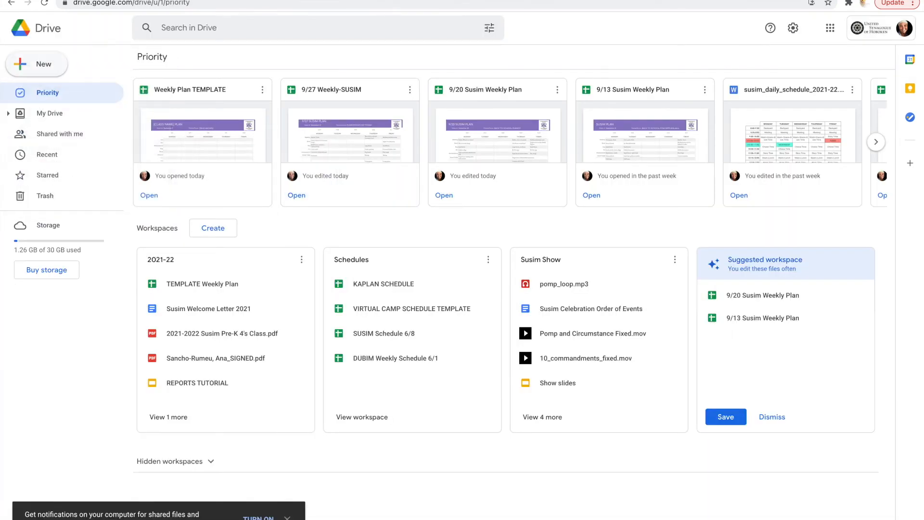
left_click(39, 116)
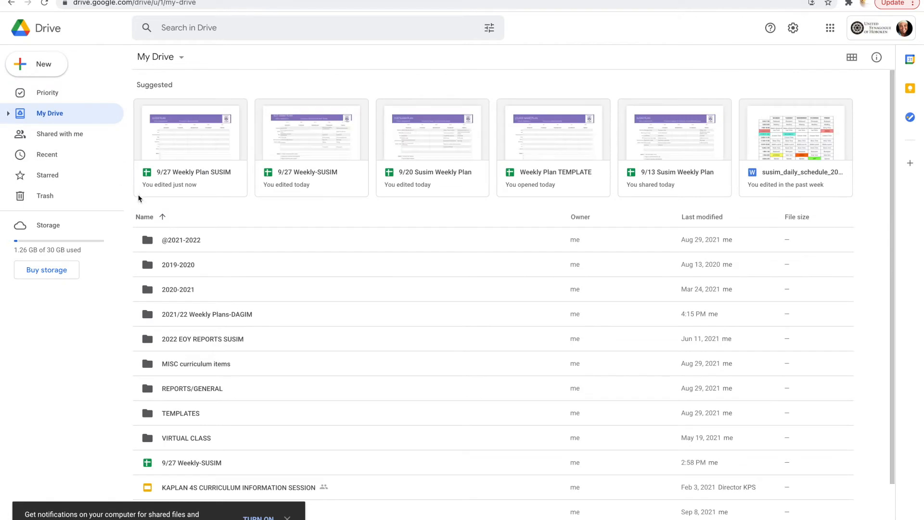
scroll(262, 313, "down", 3)
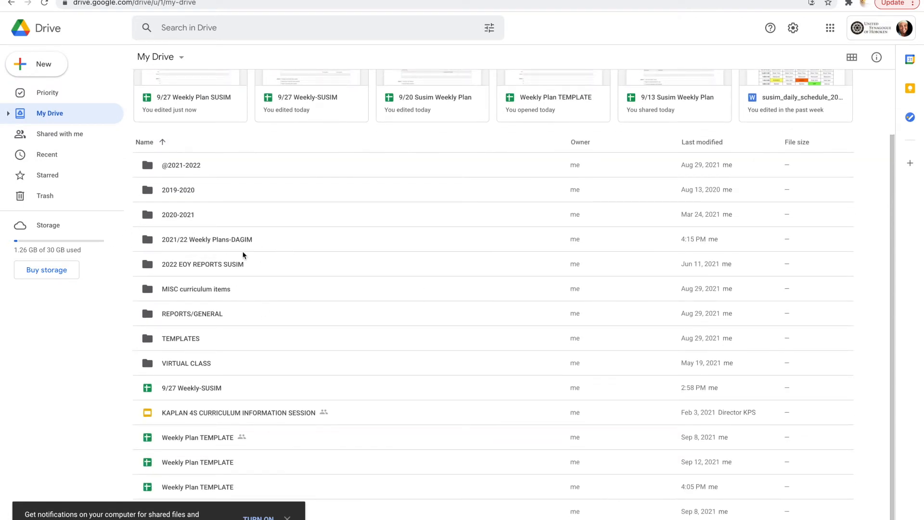
left_click(217, 243)
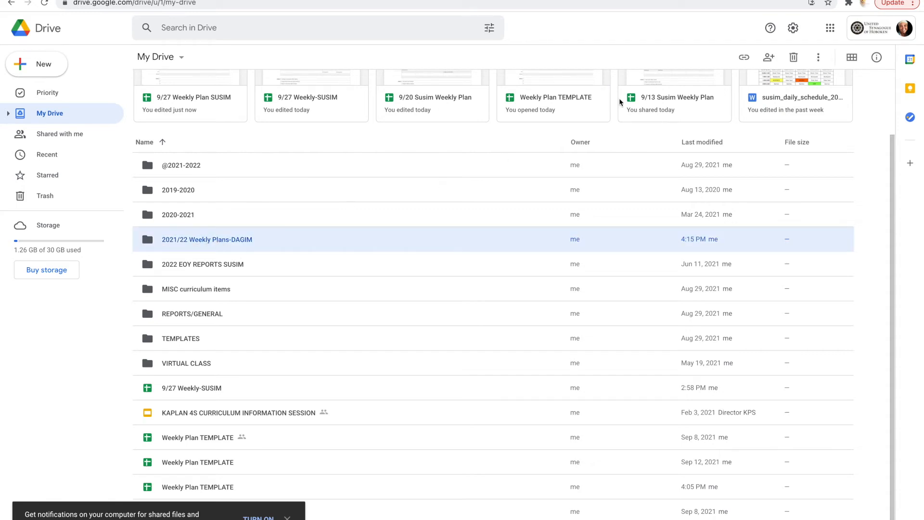
- Share the folder with the director and office accounts as Editors and send the invitation
left_click(768, 59)
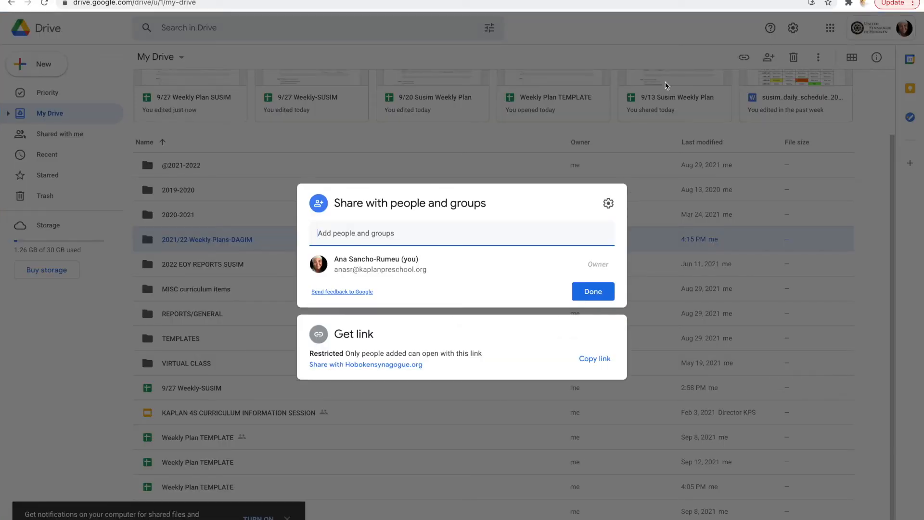
type("DIREC")
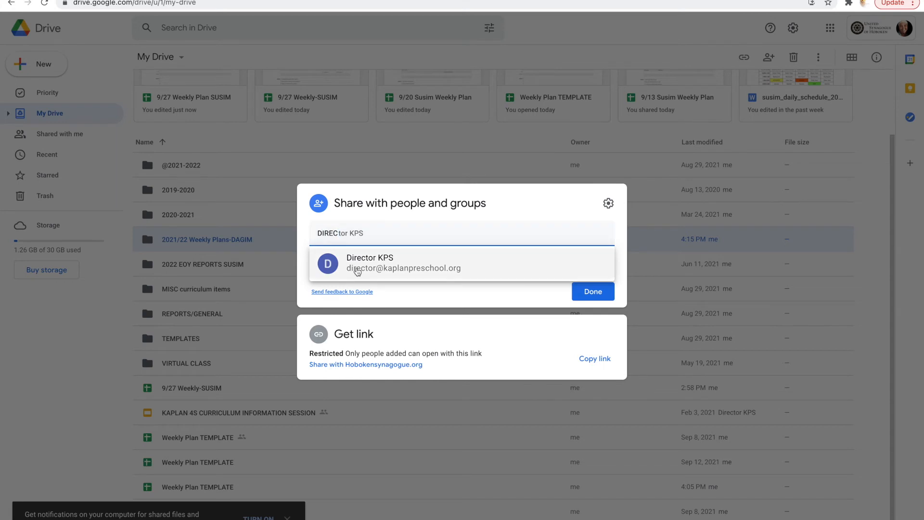
left_click(358, 271)
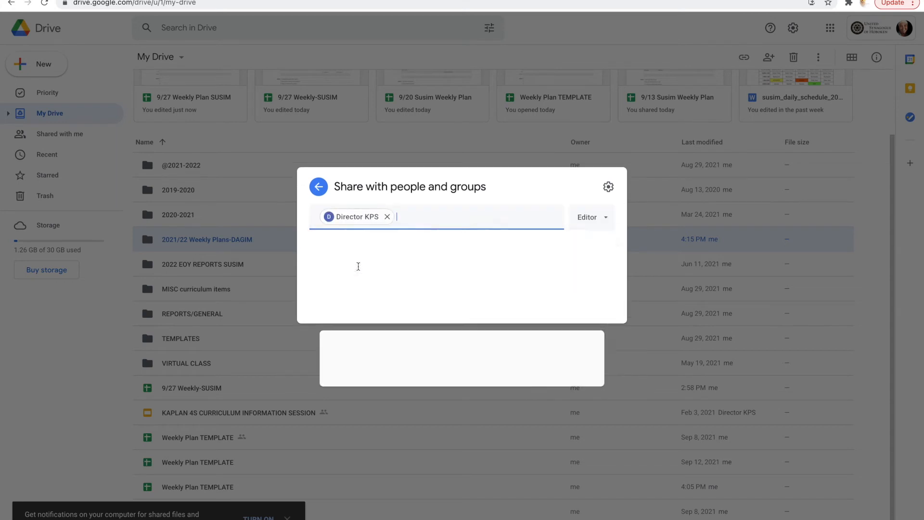
type("OFFICE KPS")
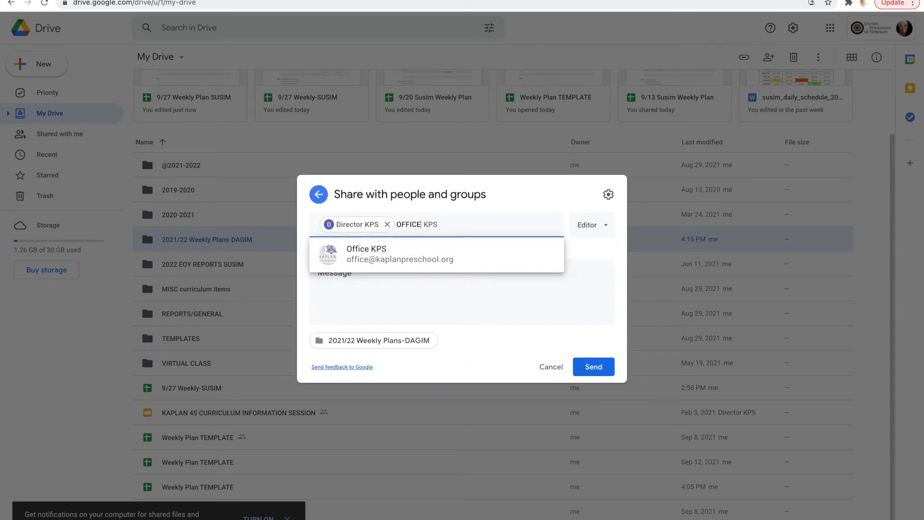
left_click(384, 259)
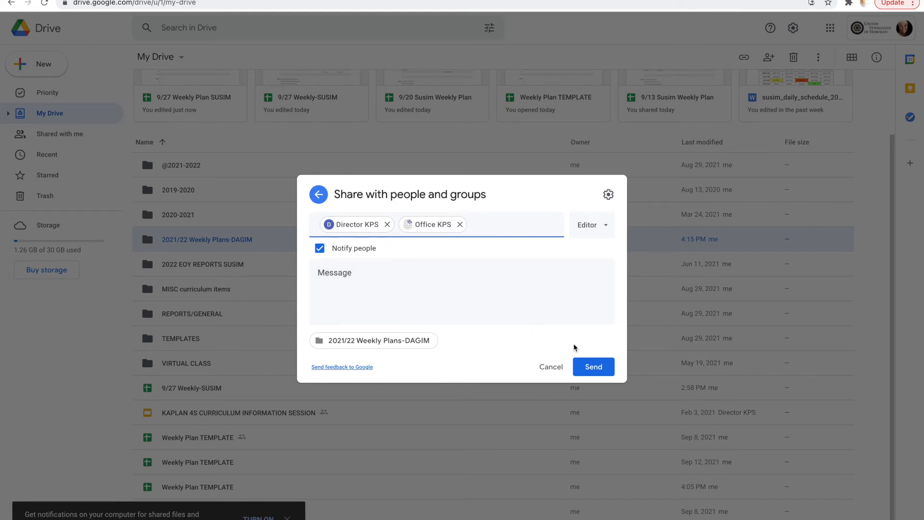
left_click(591, 374)
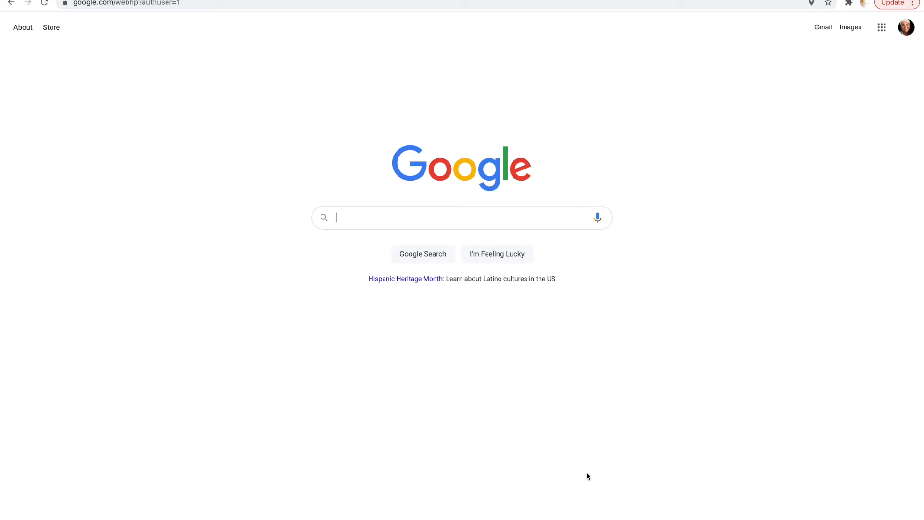
- Open the 9/27 Weekly-SUSIM spreadsheet from the Recent list in Google Drive
left_click(884, 26)
left_click(884, 72)
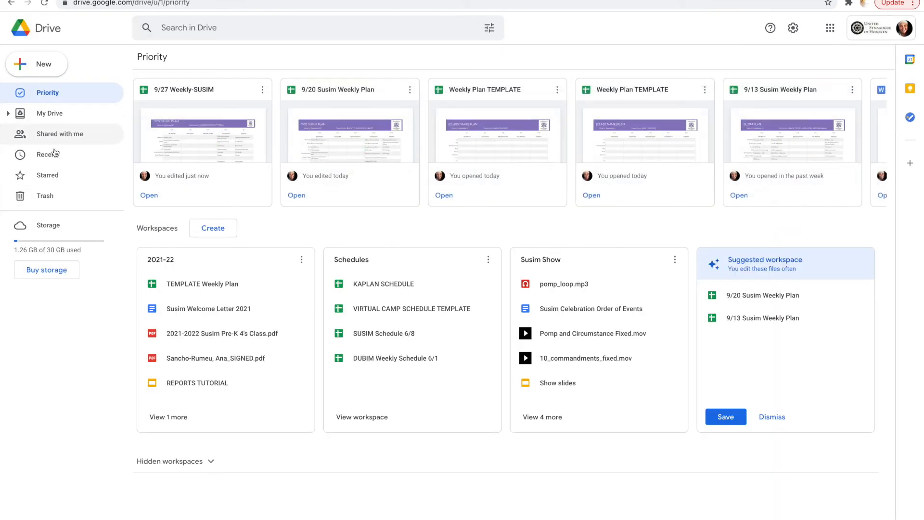
left_click(51, 155)
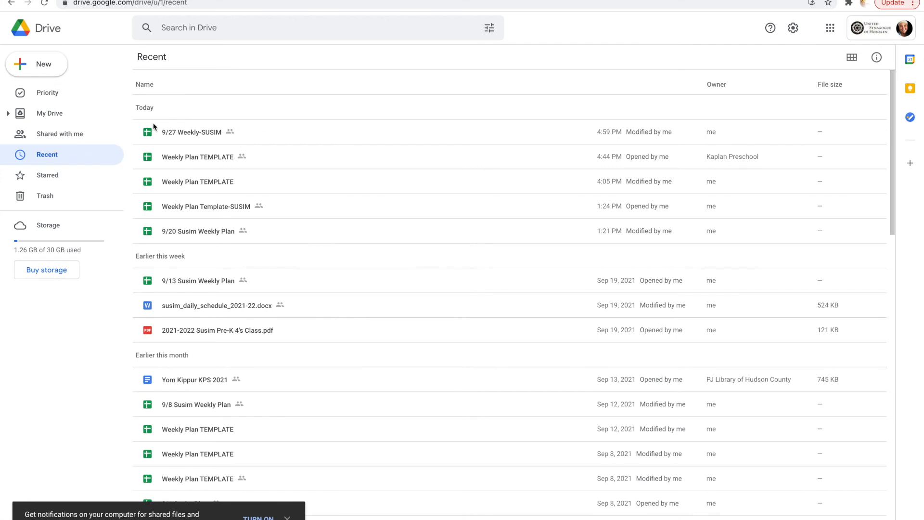
double_click(187, 133)
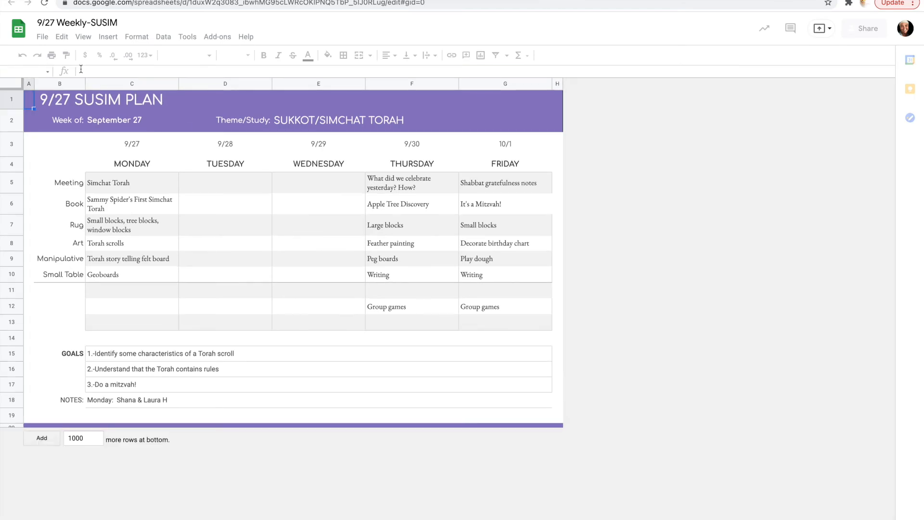
- Copy the 9/27 plan as '10/3 Weekly-SUSIM' in the 2021/22 Weekly plans-SUSIM folder
left_click(42, 37)
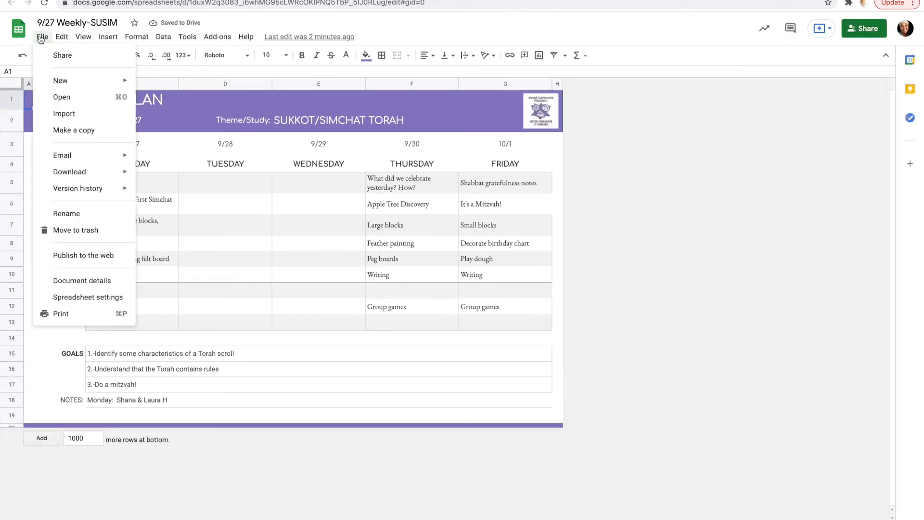
left_click(70, 130)
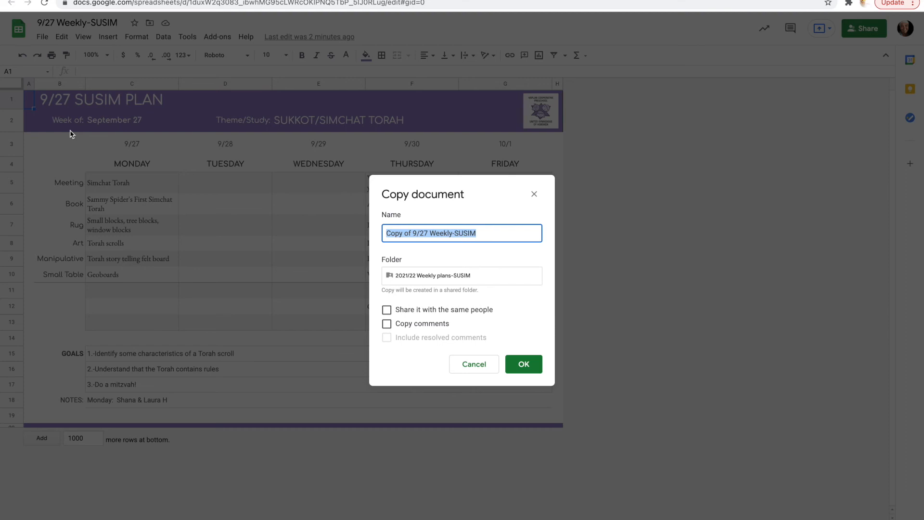
left_click(426, 234)
key("BackSpace")
key("BackSpace")
key("BackSpace")
key("BackSpace")
key("BackSpace")
key("BackSpace")
key("BackSpace")
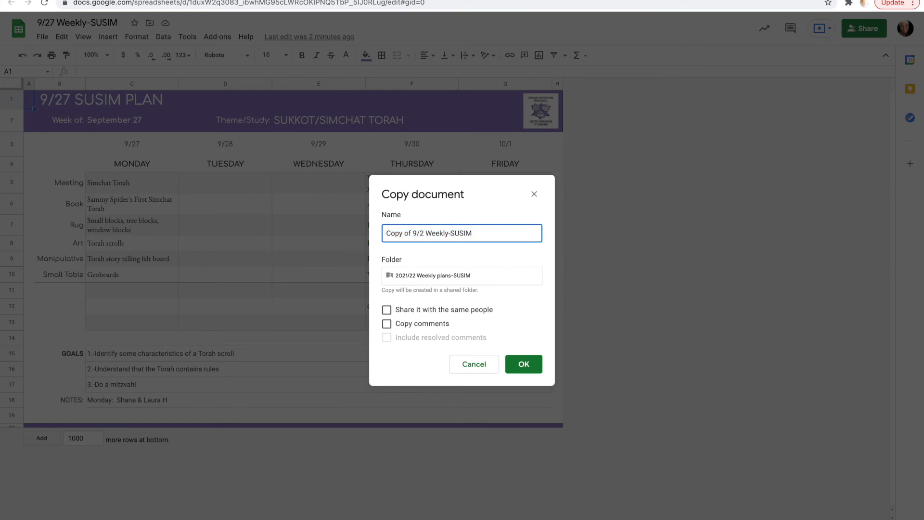
key("BackSpace")
key("BackSpace")
key("BackSpace")
key("BackSpace")
key("BackSpace")
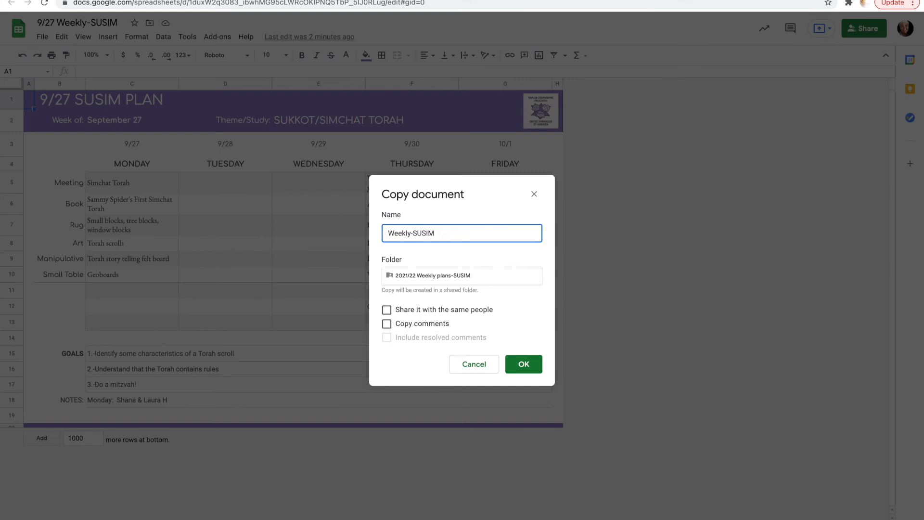
type("10/3")
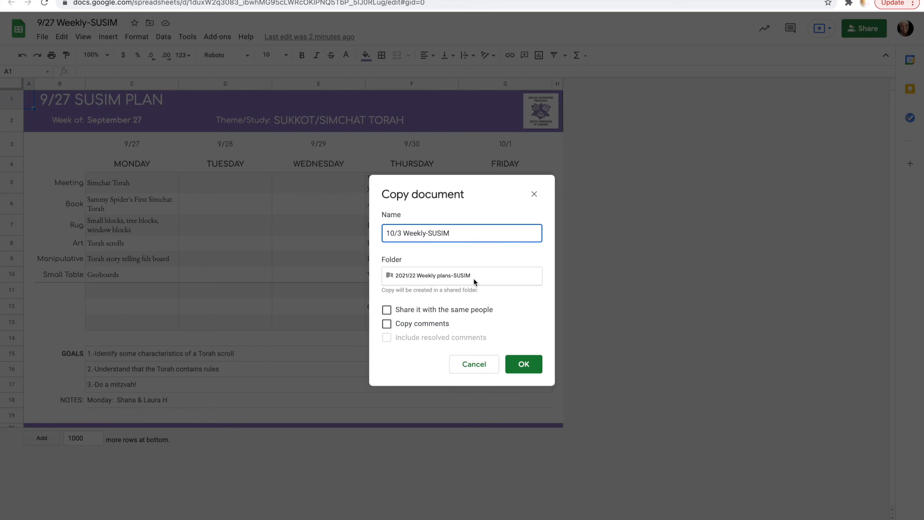
left_click(524, 365)
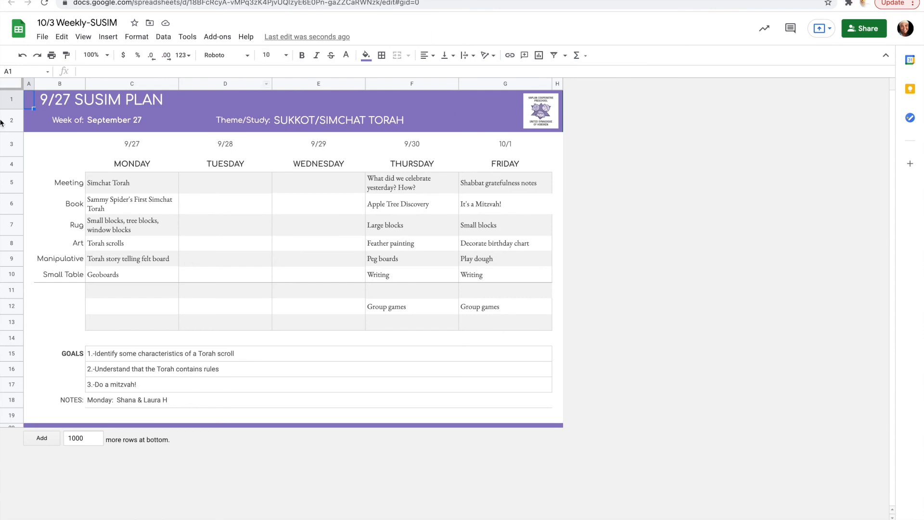
- Set the week-of date to October 4 and change the title to '10/4 SUSIM PLAN'
double_click(118, 121)
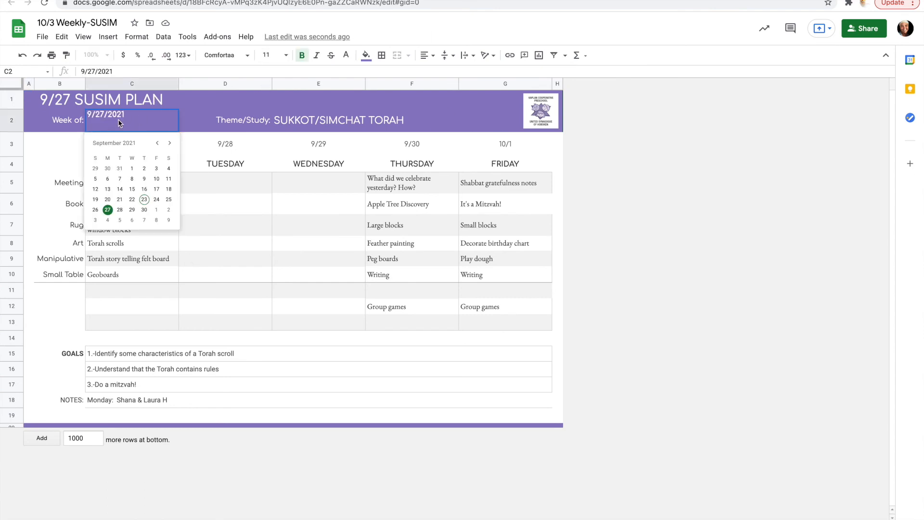
left_click(107, 221)
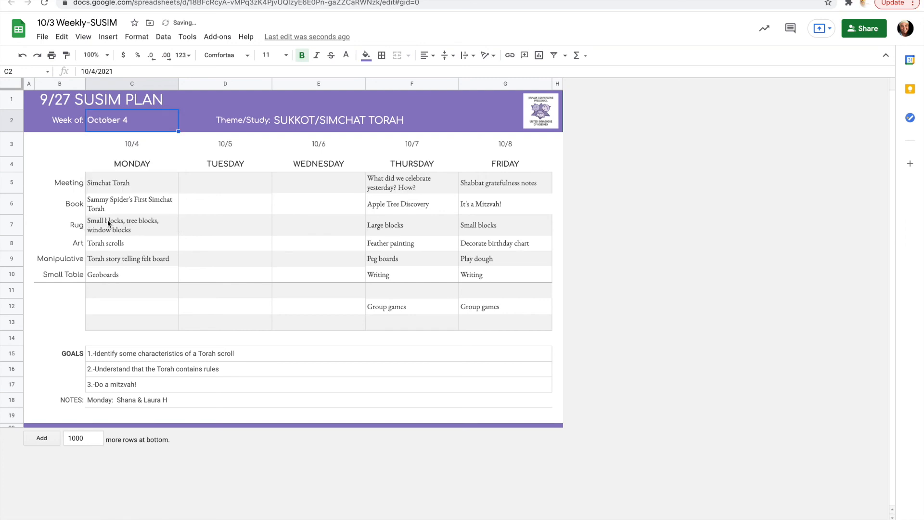
left_click(63, 98)
double_click(63, 98)
key("BackSpace")
key("BackSpace")
key("BackSpace")
key("BackSpace")
type("10")
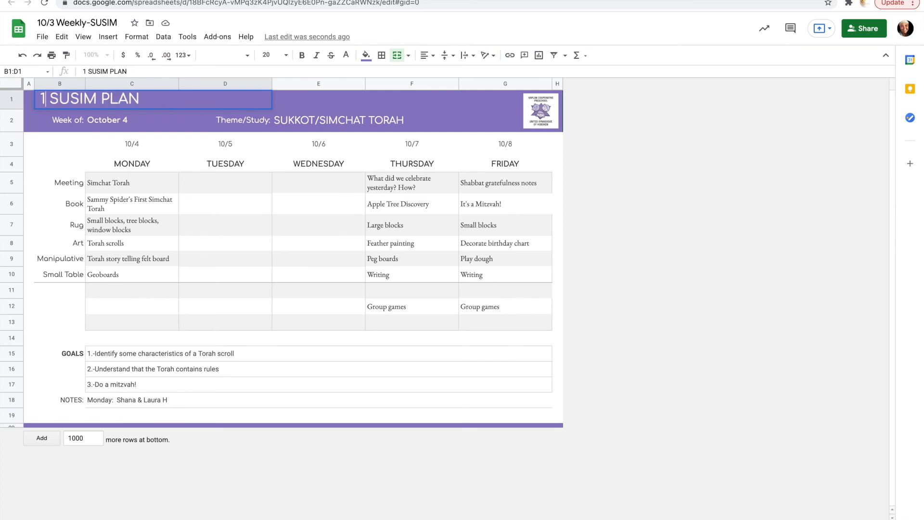
type("/4")
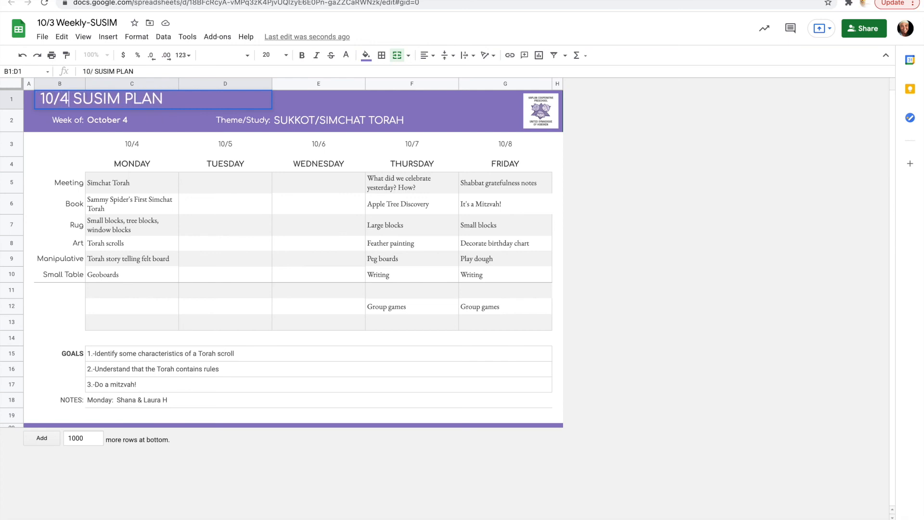
- Rename the spreadsheet to '10/4 Weekly-SUSIM'
left_click(53, 21)
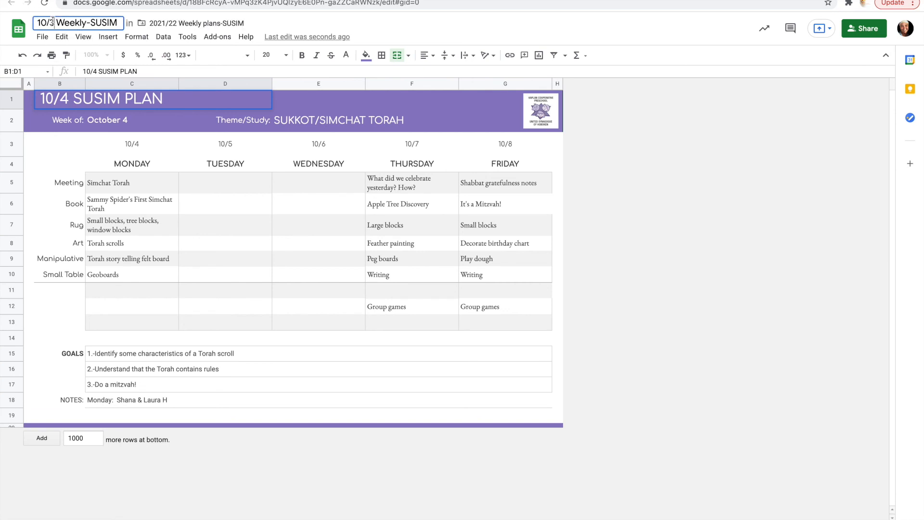
key("BackSpace")
type("4")
- Replace the Theme/Study text 'SUKKOT/SIMCHAT TORAH' with 'FARM'
triple_click(284, 122)
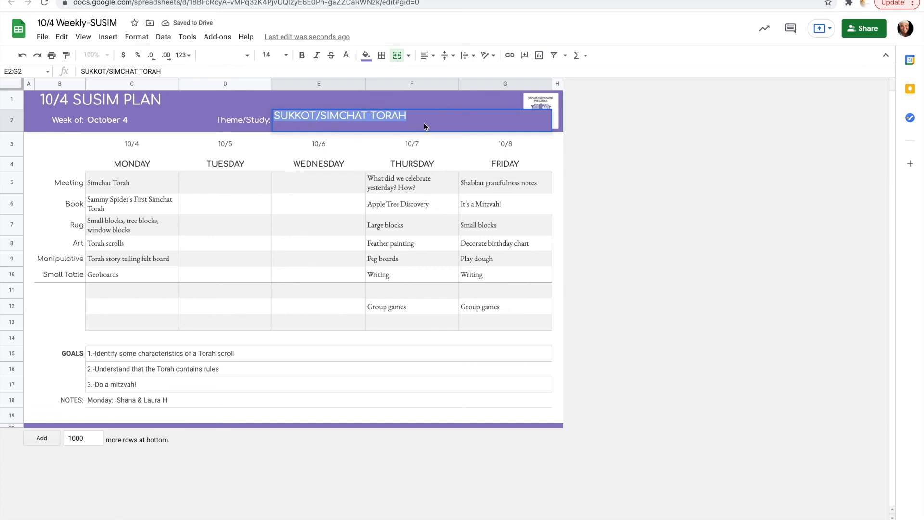
key("BackSpace")
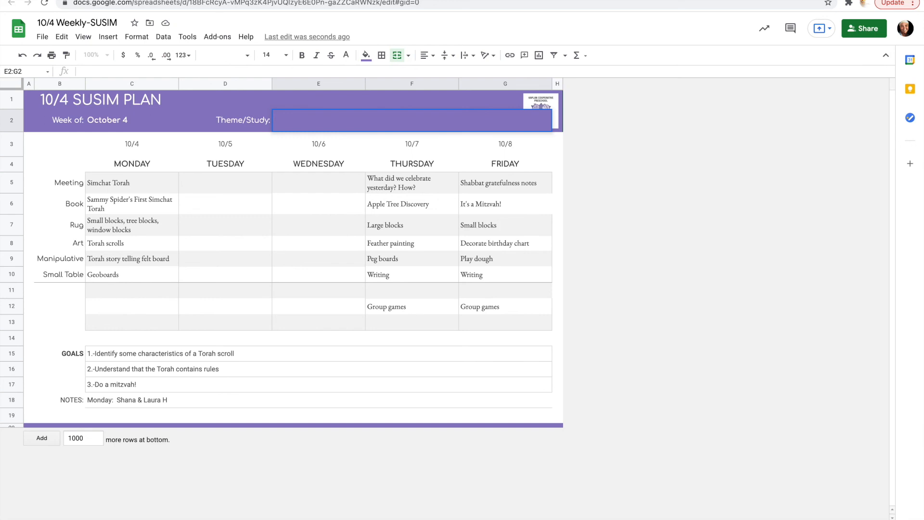
type("Fal")
key("BackSpace")
key("BackSpace")
type("ARM")
left_click(117, 189)
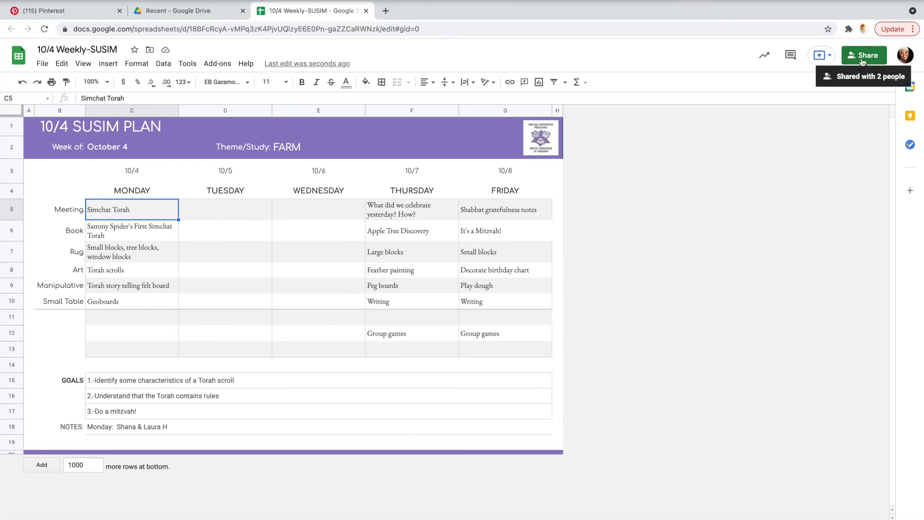
left_click(862, 57)
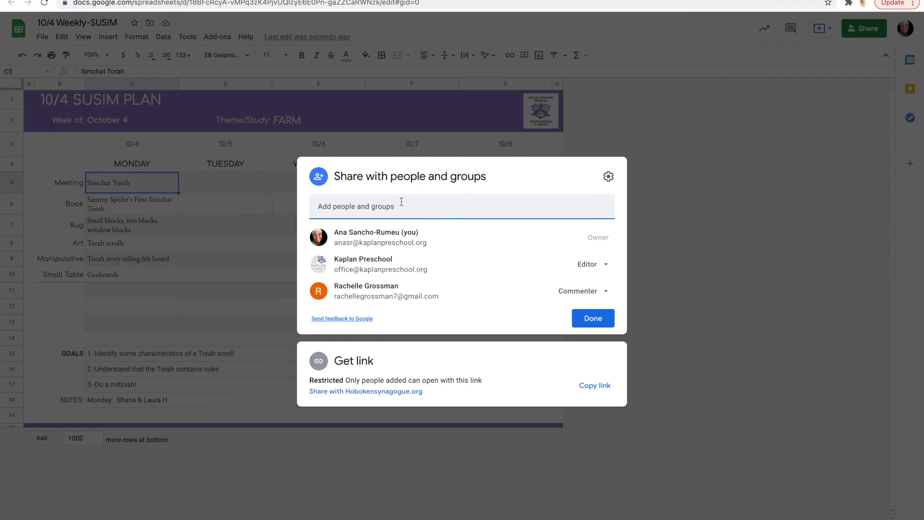
left_click(658, 210)
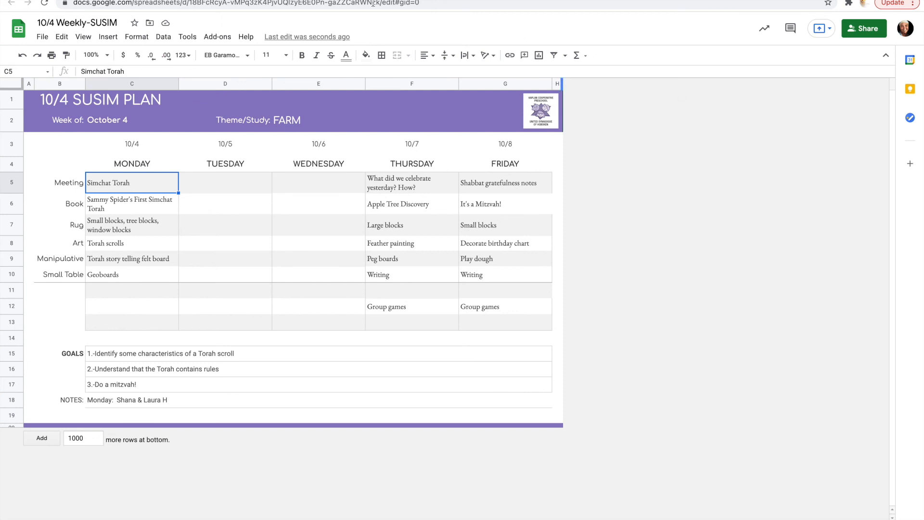
left_click(326, 419)
key("super+shift+5")
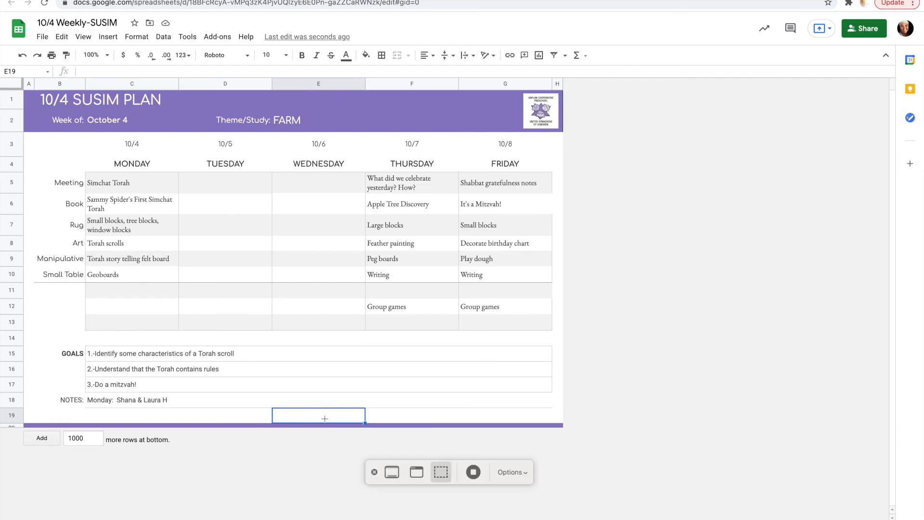